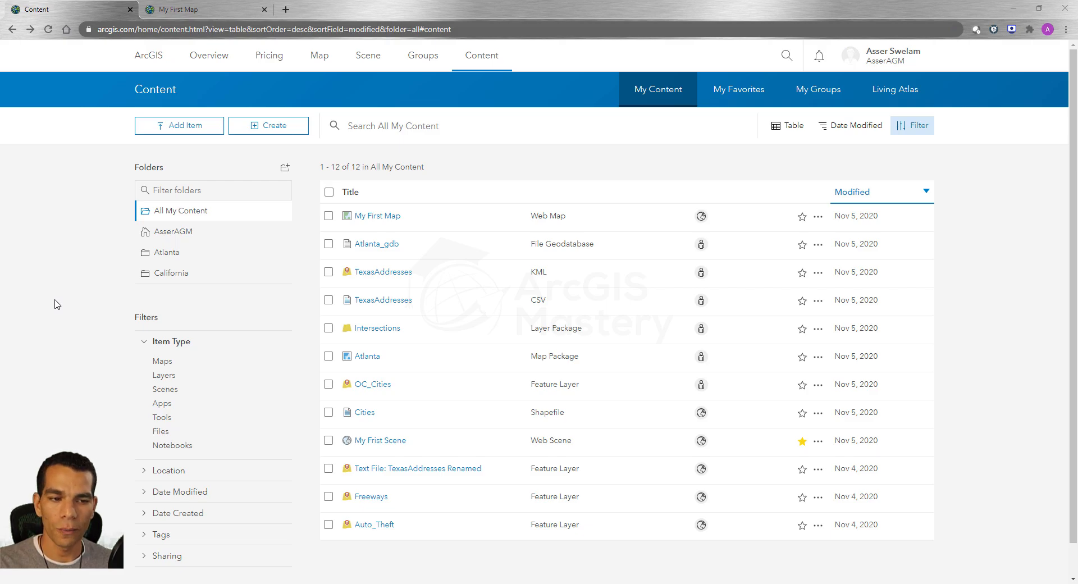
Step: Open the item page of the My First Map web map and show its web app creation options
click(377, 216)
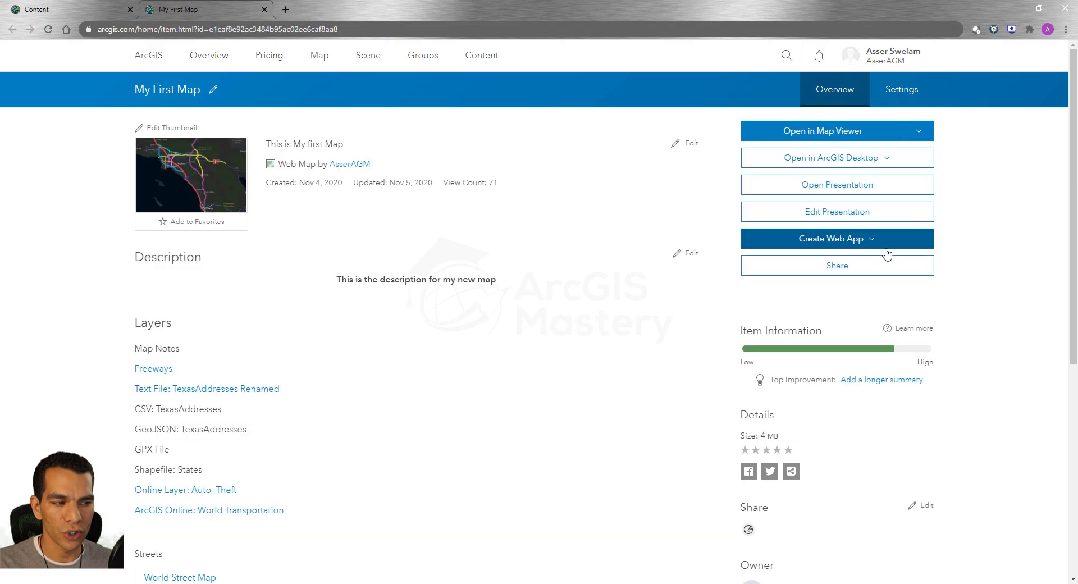
click(883, 244)
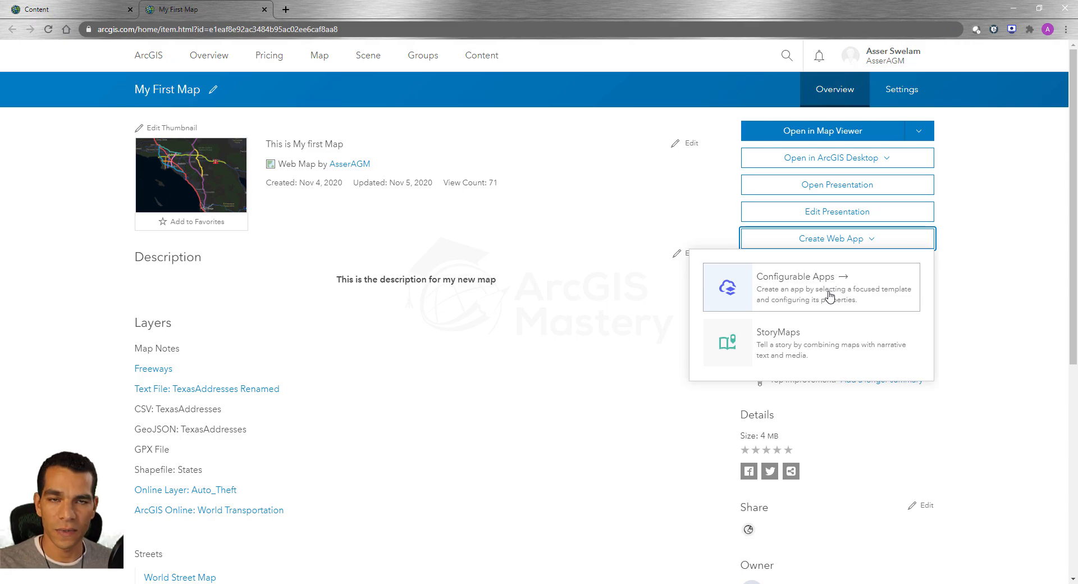
Step: Go back to My Content and open the configurable apps gallery from there to view the available templates
click(55, 10)
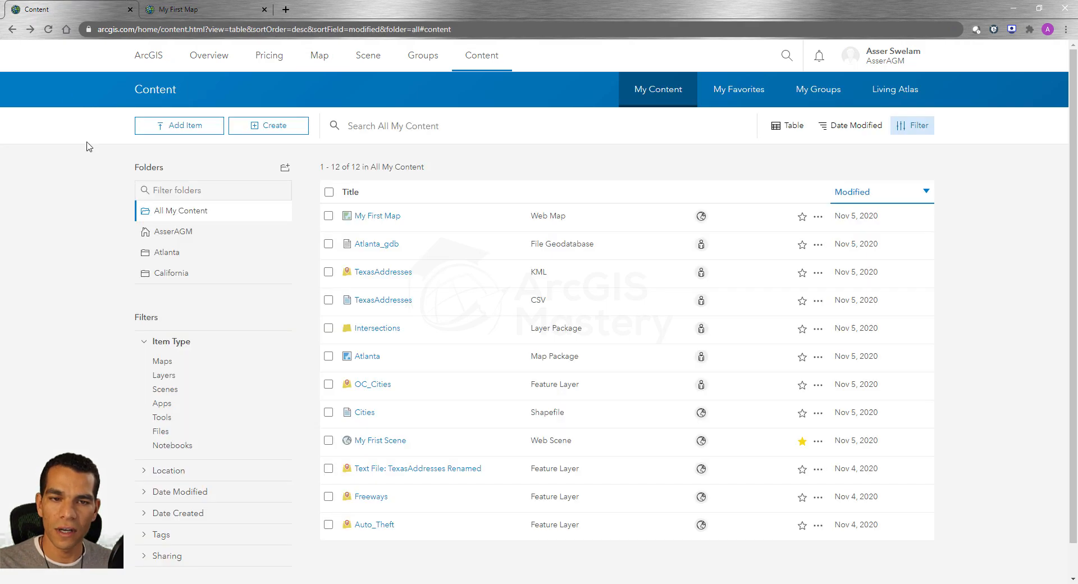
click(278, 131)
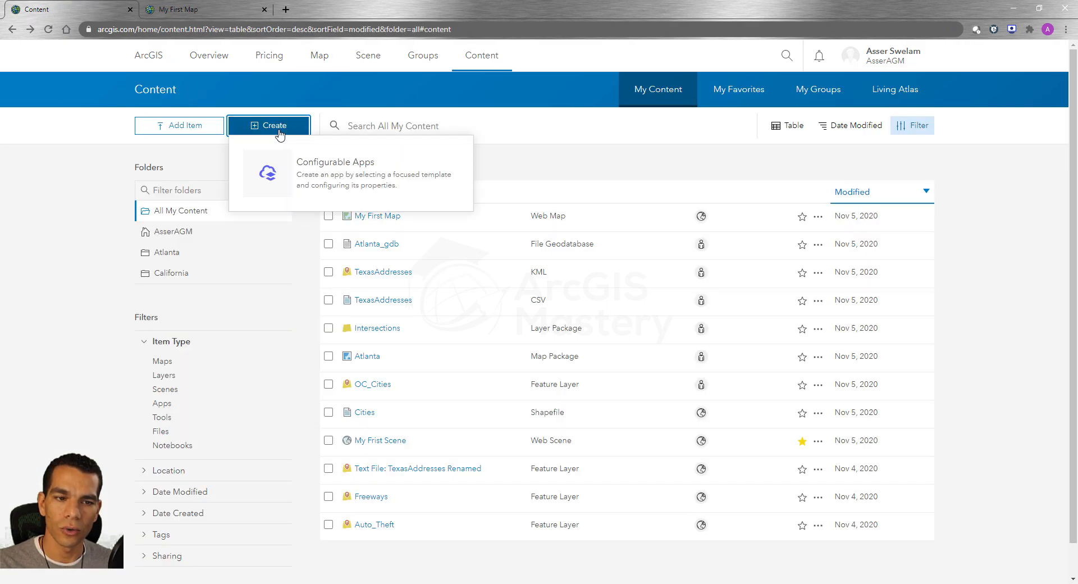
click(341, 177)
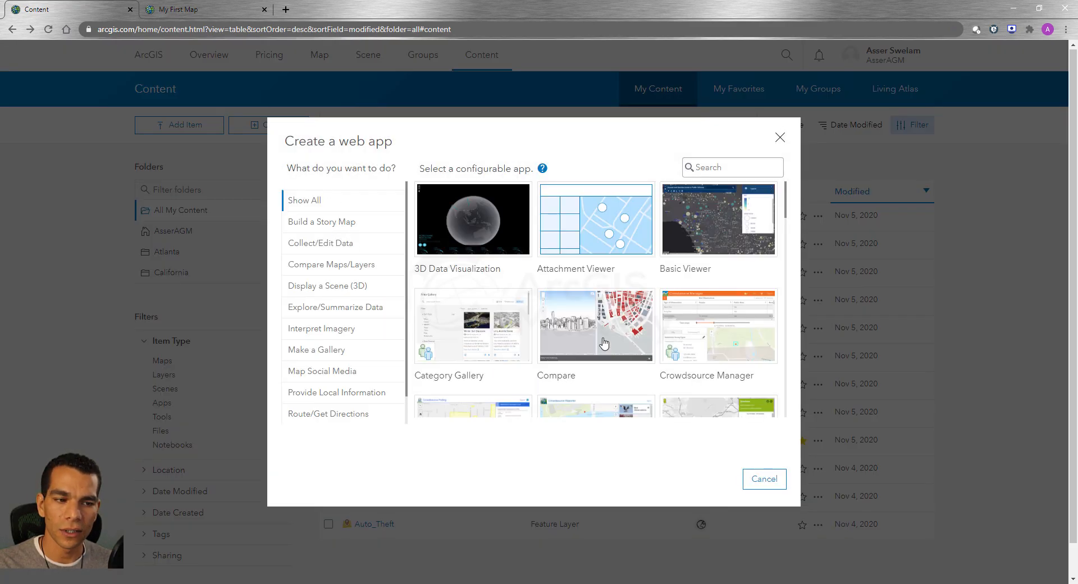
mouse_move(482, 331)
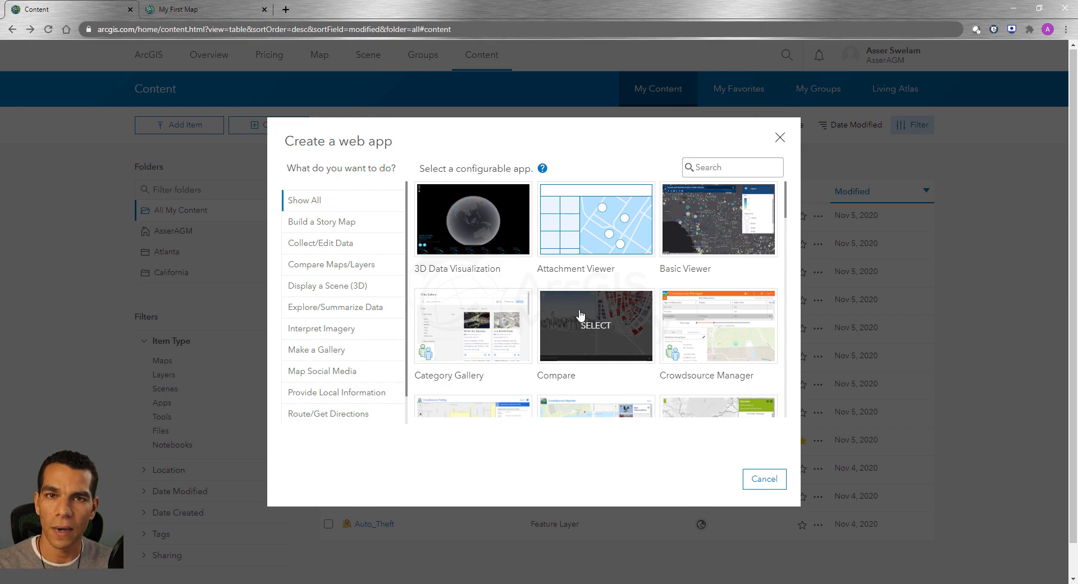
Step: Open the configurable apps gallery for My First Map and review templates for story maps, data collection, comparison and imagery before showing all
click(182, 9)
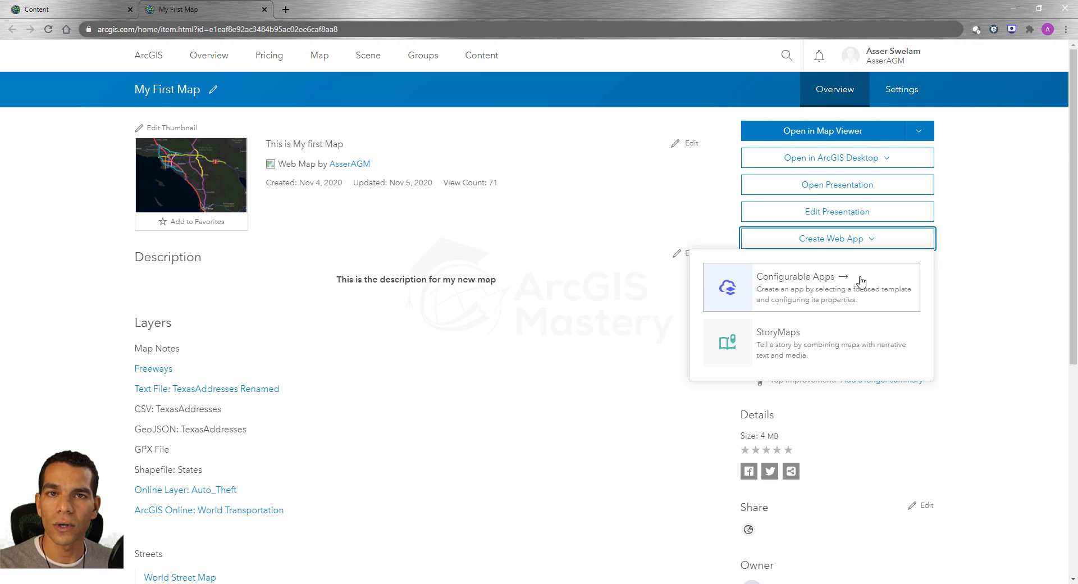
click(817, 296)
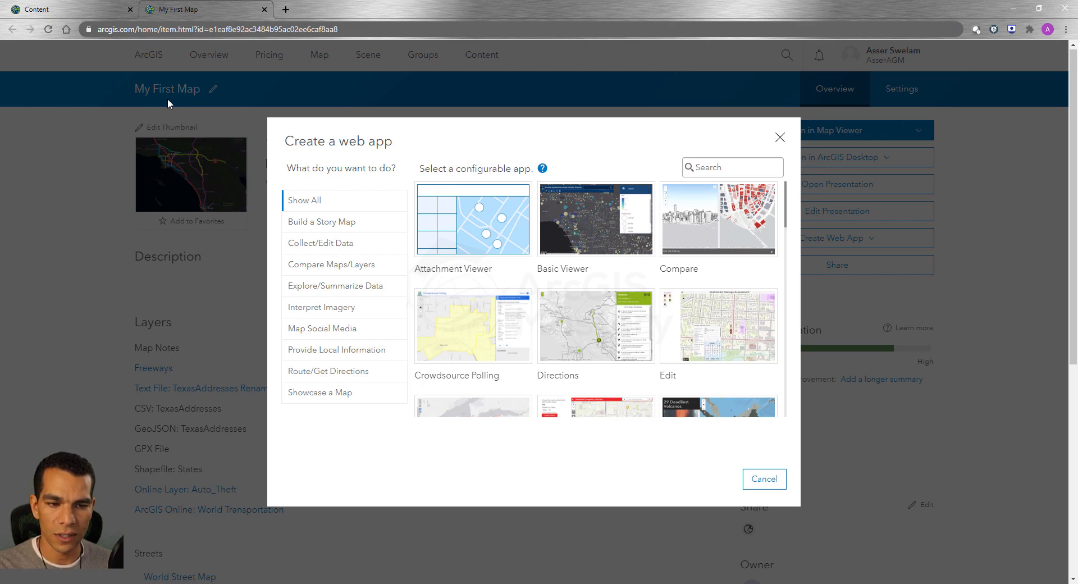
click(350, 223)
click(344, 243)
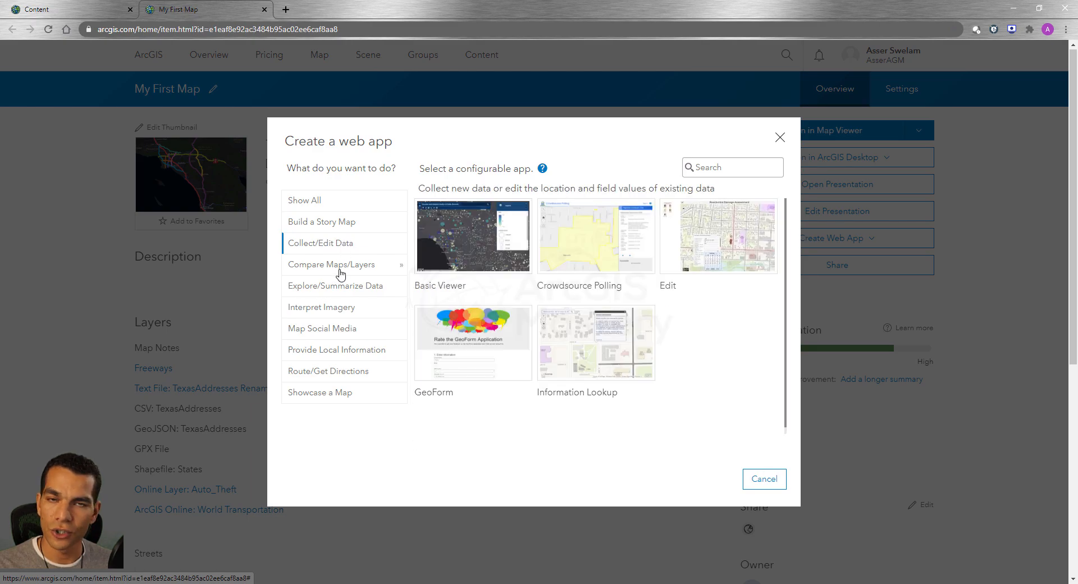
click(340, 271)
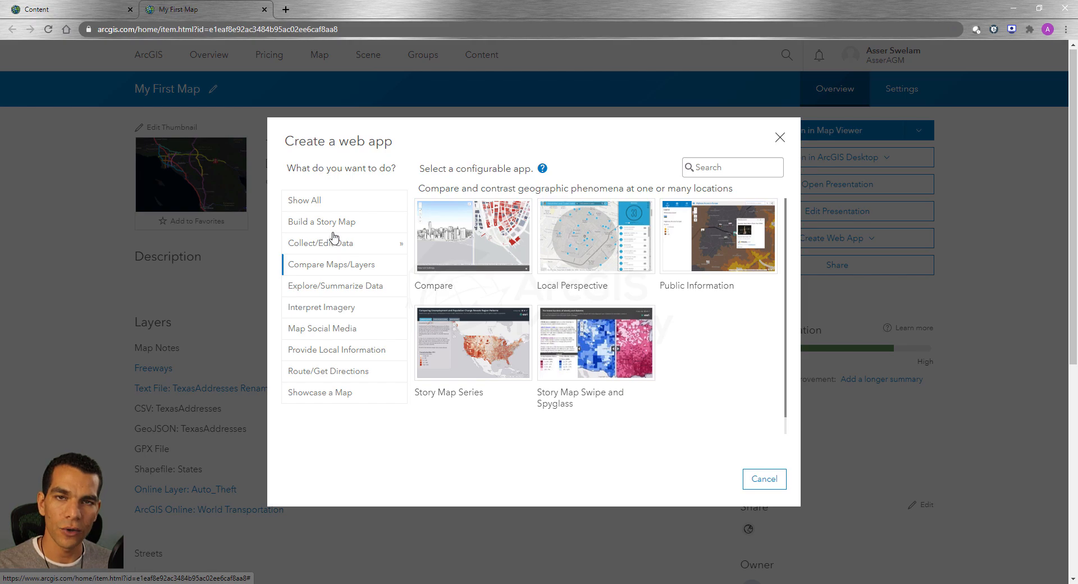
click(323, 307)
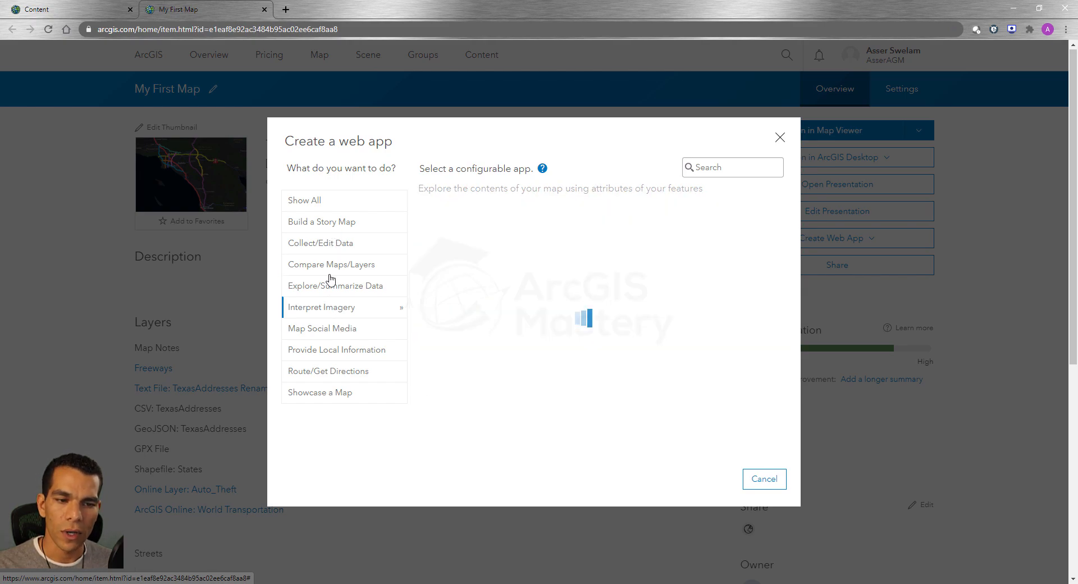
click(330, 201)
Step: Choose the Basic Viewer template and start creating a web app from it
mouse_move(609, 251)
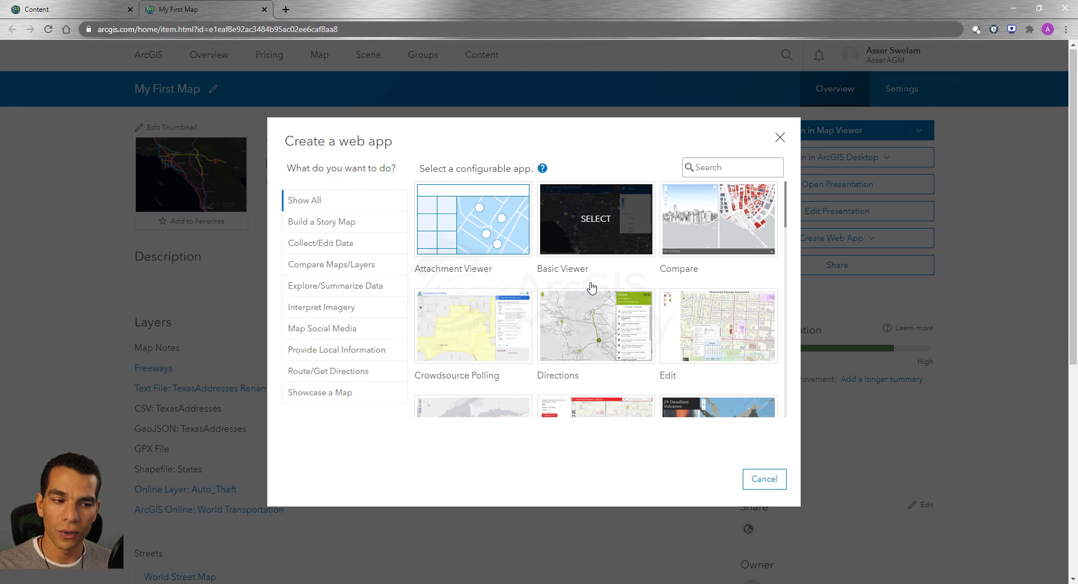
click(597, 228)
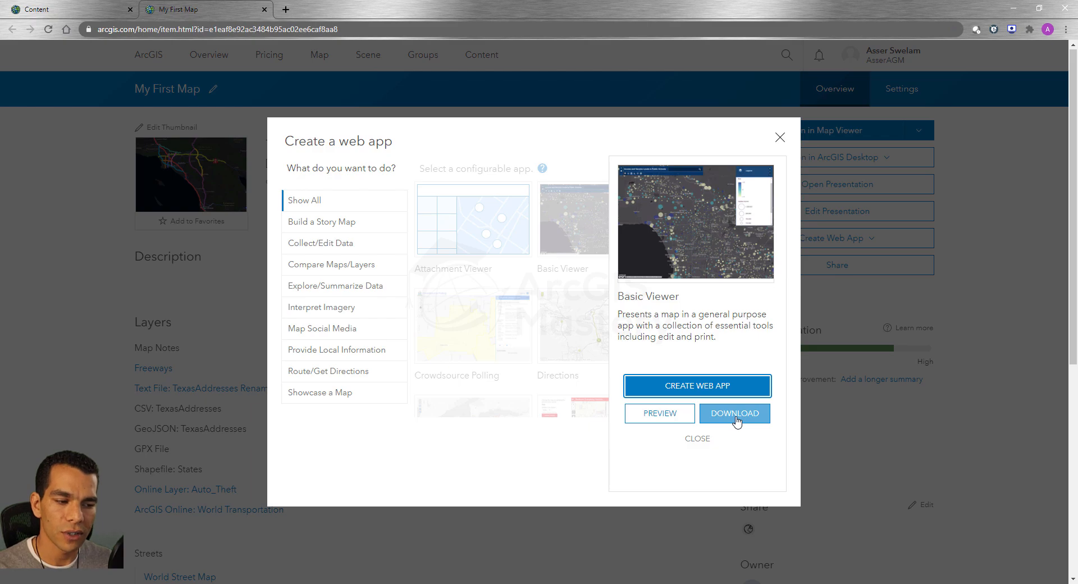
click(718, 388)
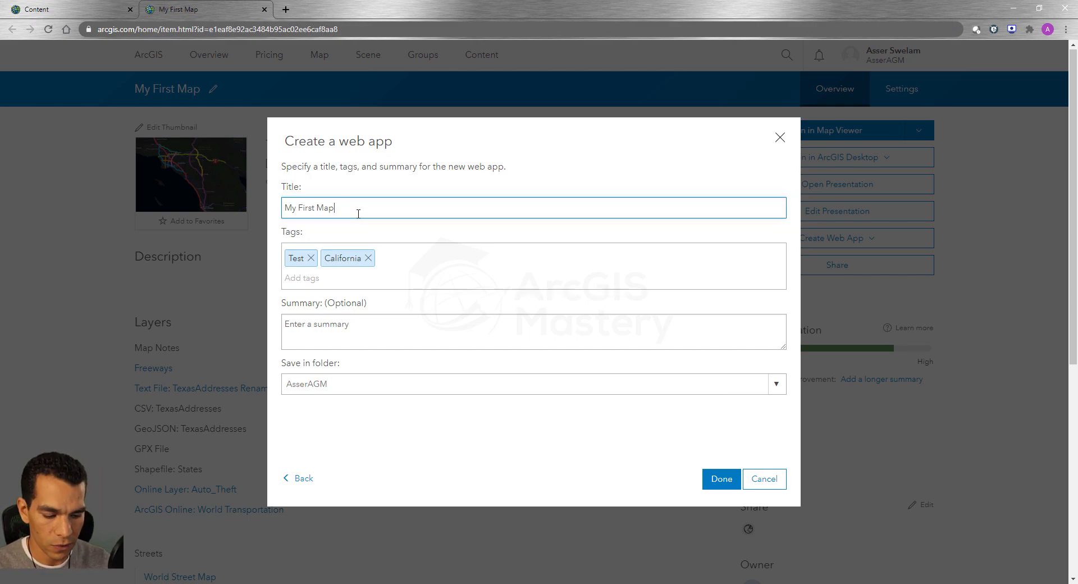
Step: Title the web app "My First Map-WebApp", add the summary "This is my first WebApp", and finish creating it
text(-)
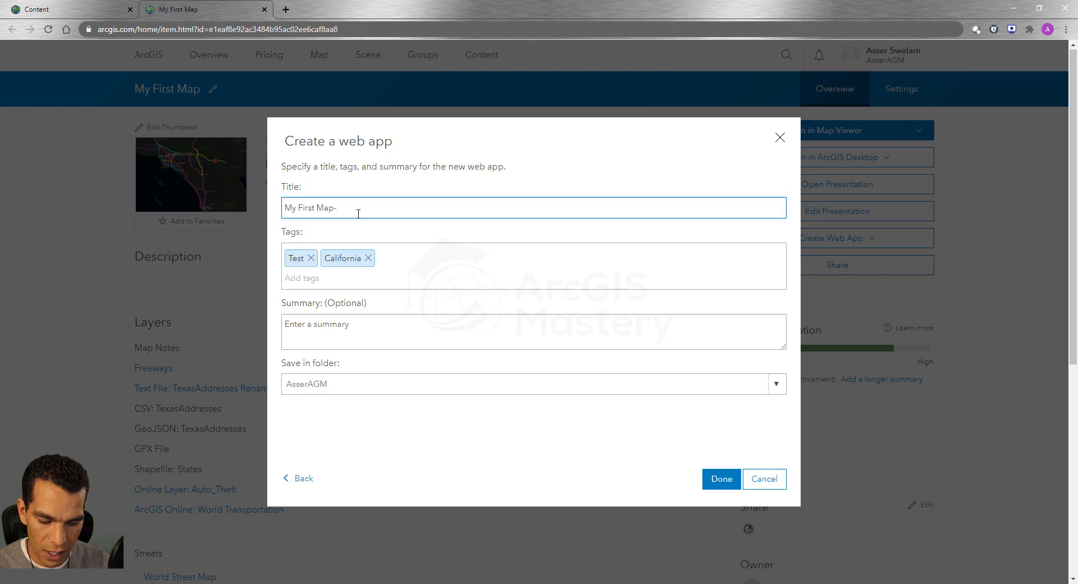
text(WebApp)
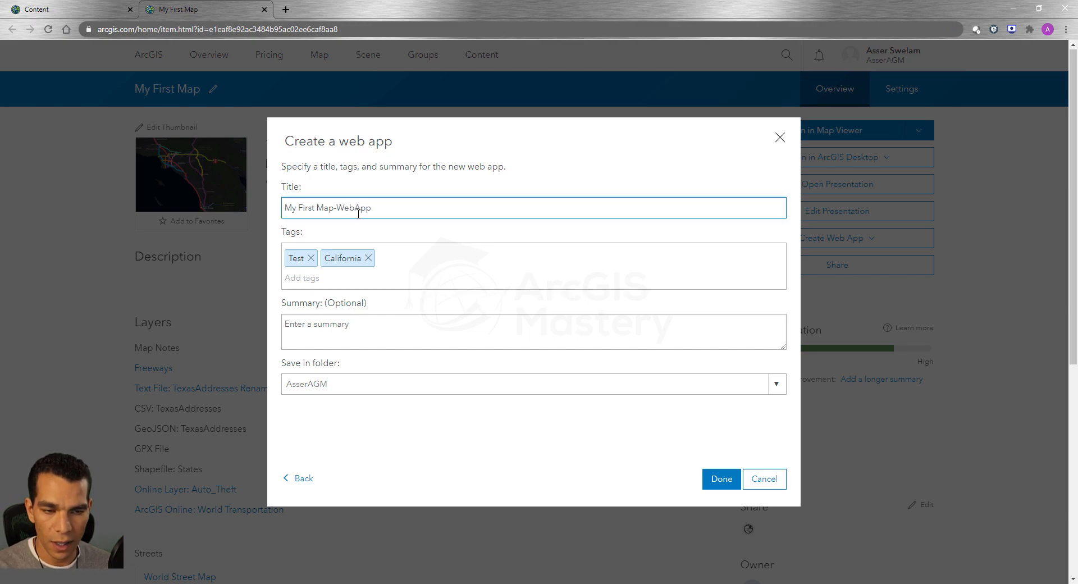
click(351, 335)
text(This is m)
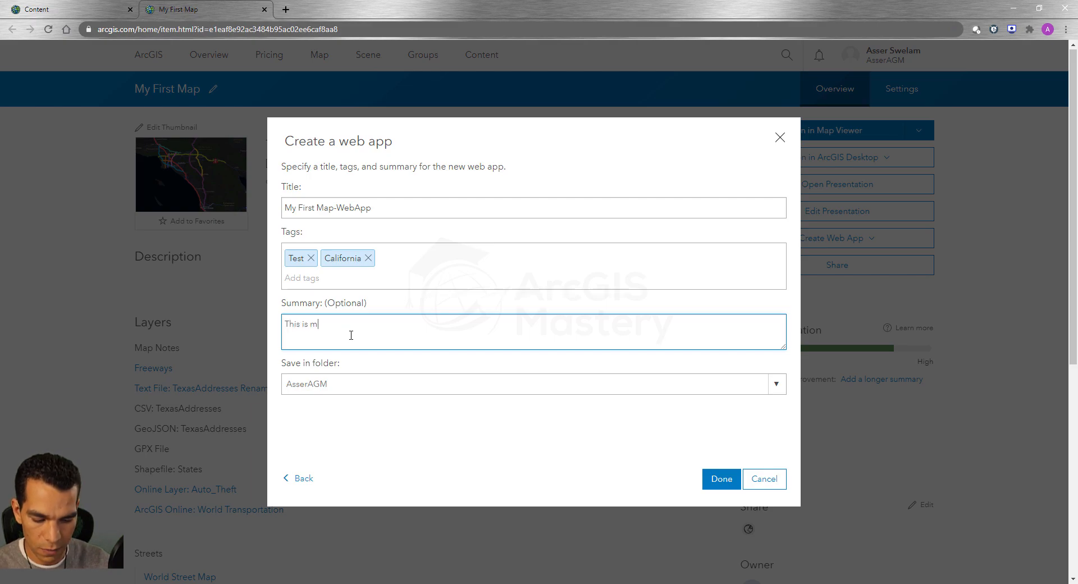
text(y first WebApp)
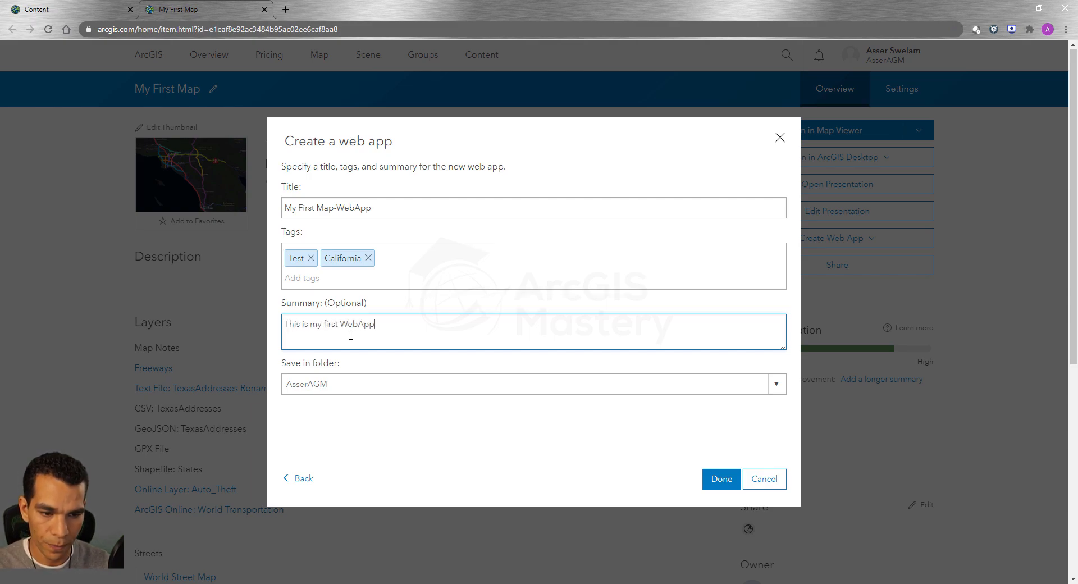
click(722, 479)
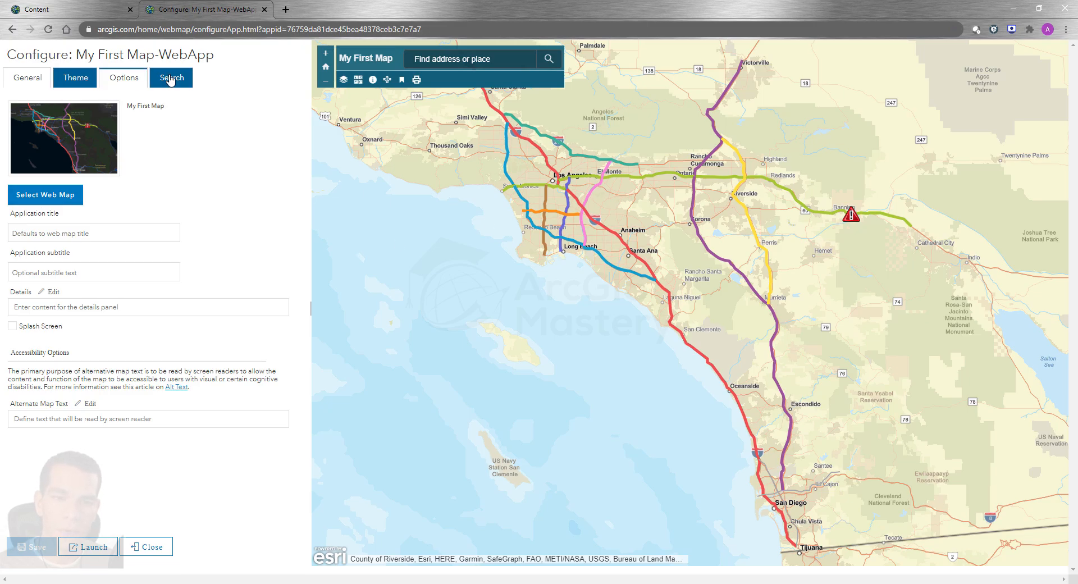
Step: Launch the configured web app in its own browser tab and select its URL
click(92, 547)
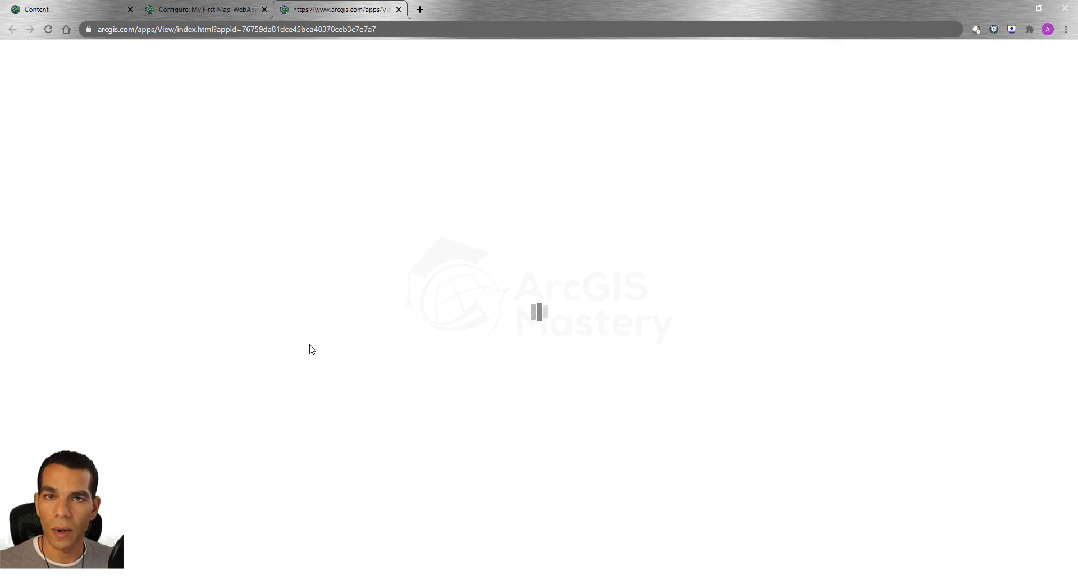
click(387, 31)
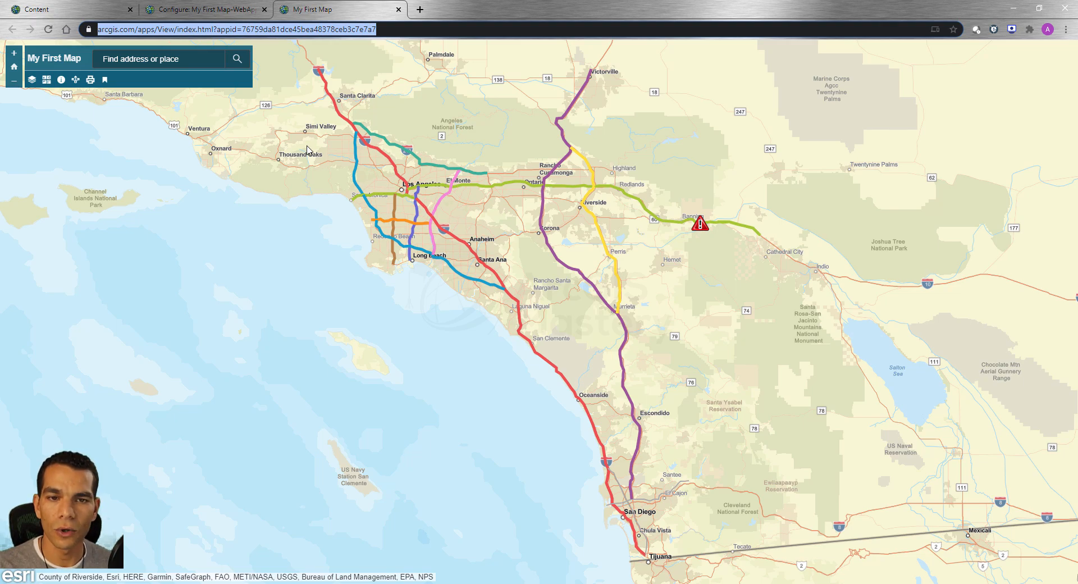
Step: Close the Create a web app dialog on the Content page and reload the content list
click(122, 7)
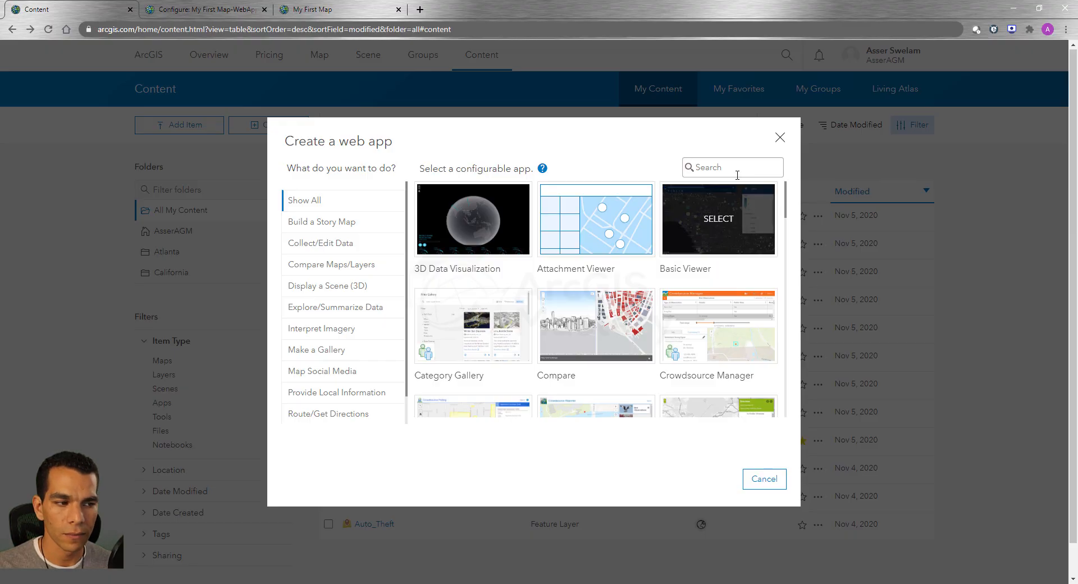
click(780, 138)
click(51, 32)
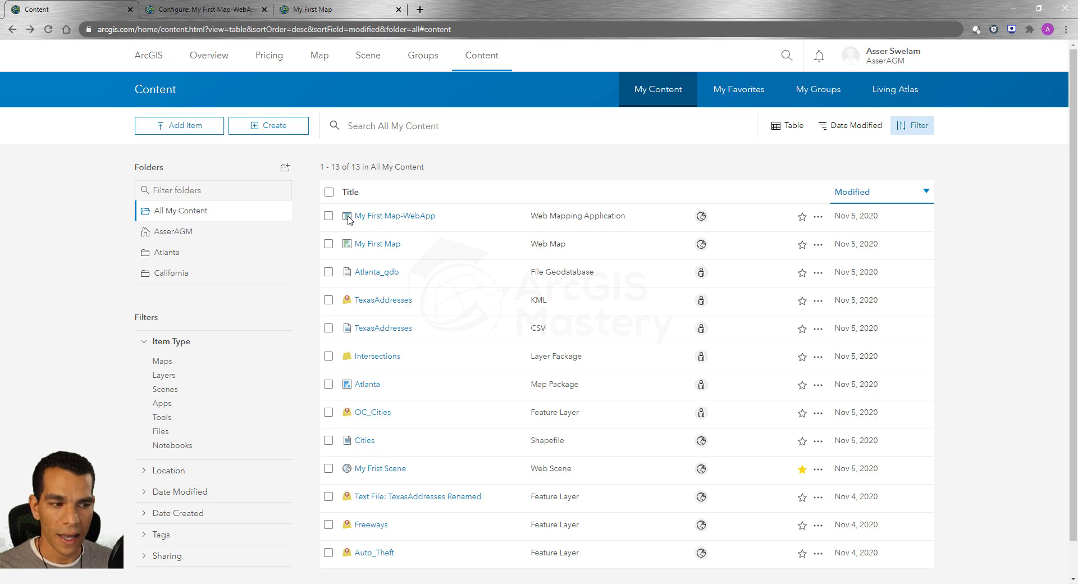
Step: Show the item options of My First Map-WebApp and view the running application
click(818, 218)
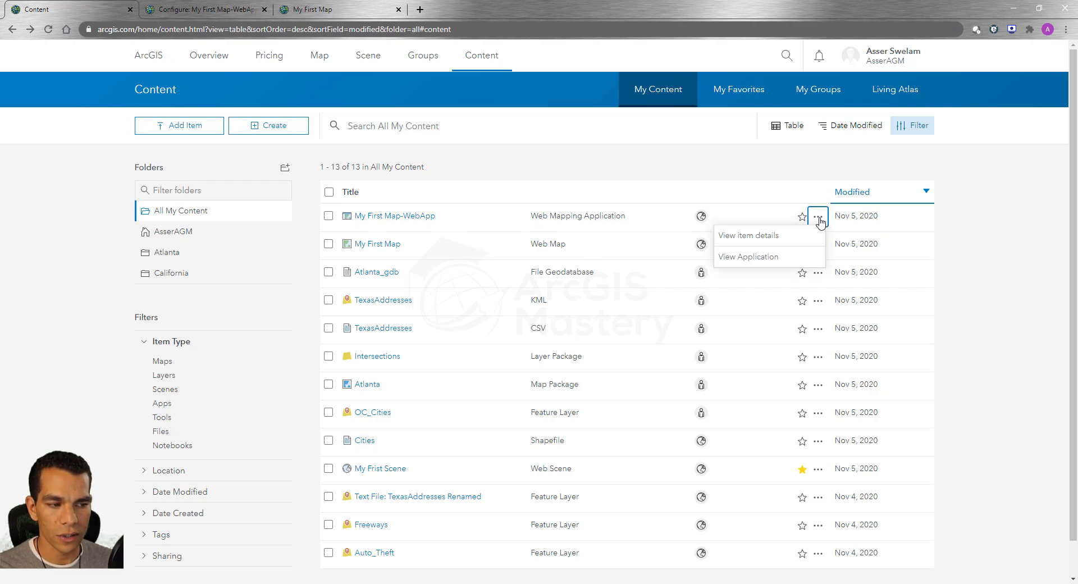
click(789, 258)
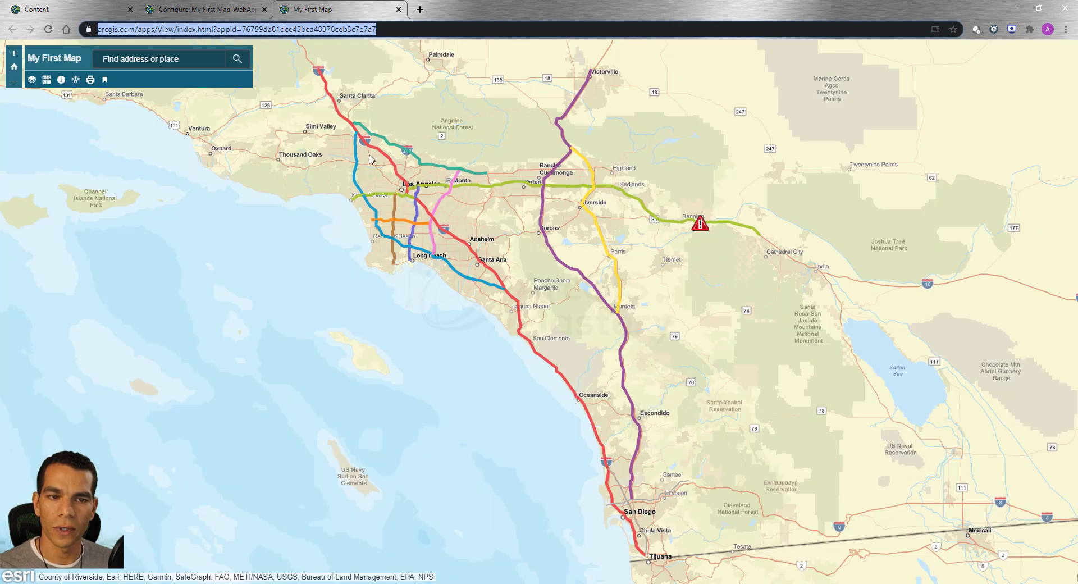
Step: Open the My First Map item in a new browser tab and create a StoryMap from it
click(119, 12)
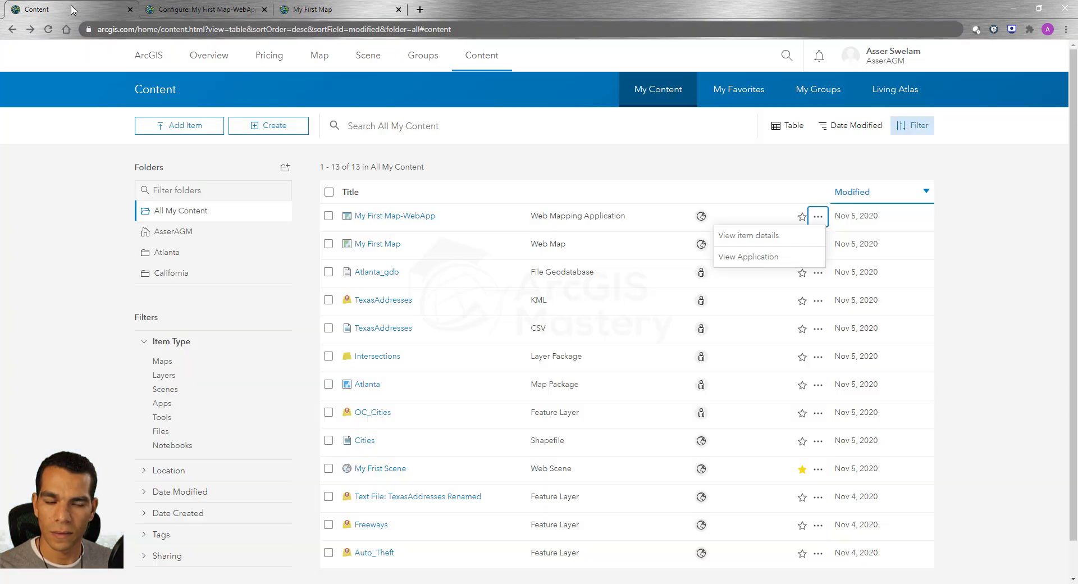
right_click(378, 249)
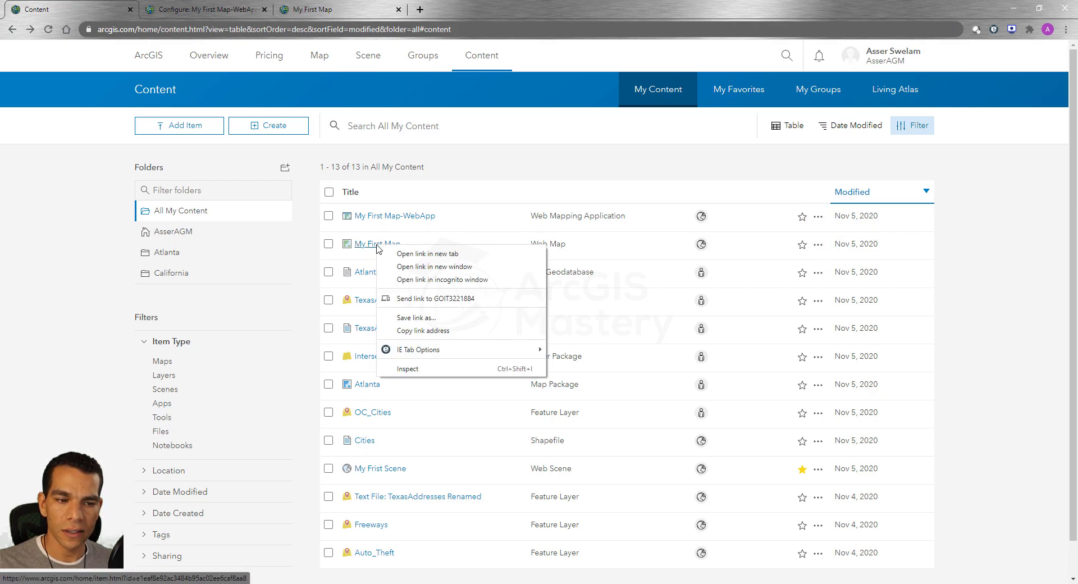
click(404, 252)
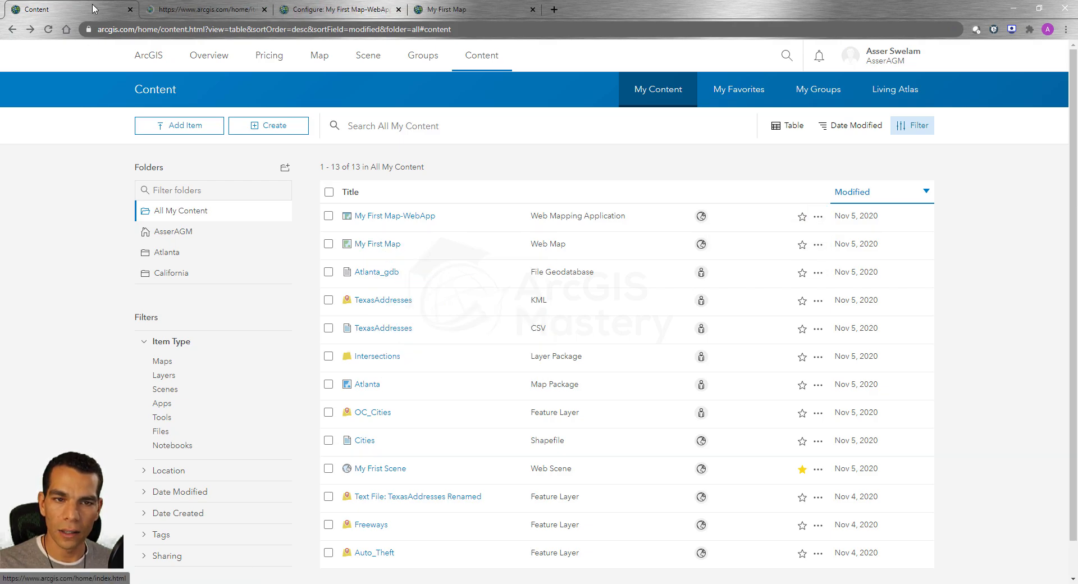
click(189, 9)
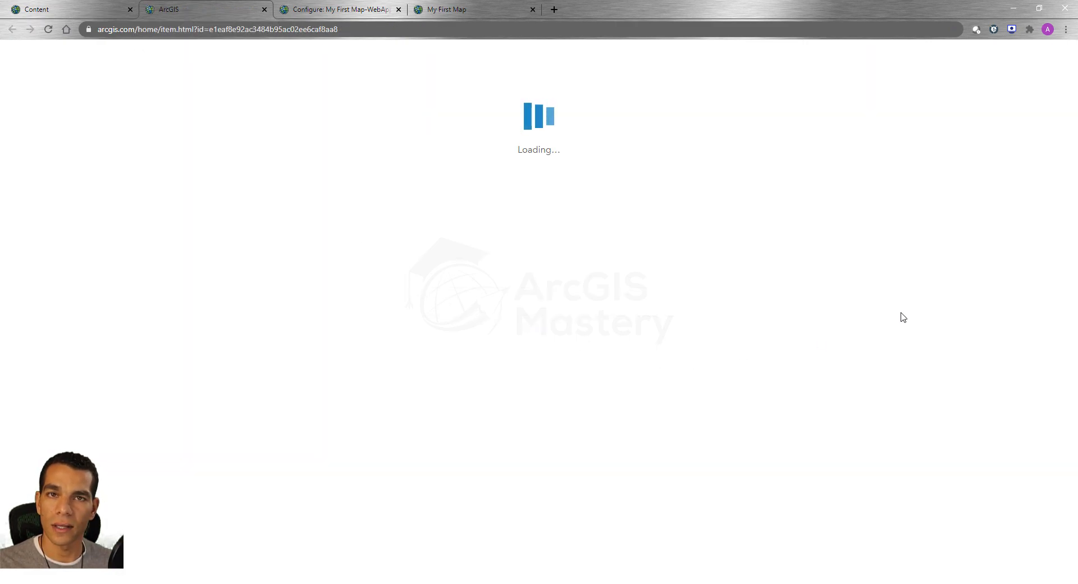
click(864, 240)
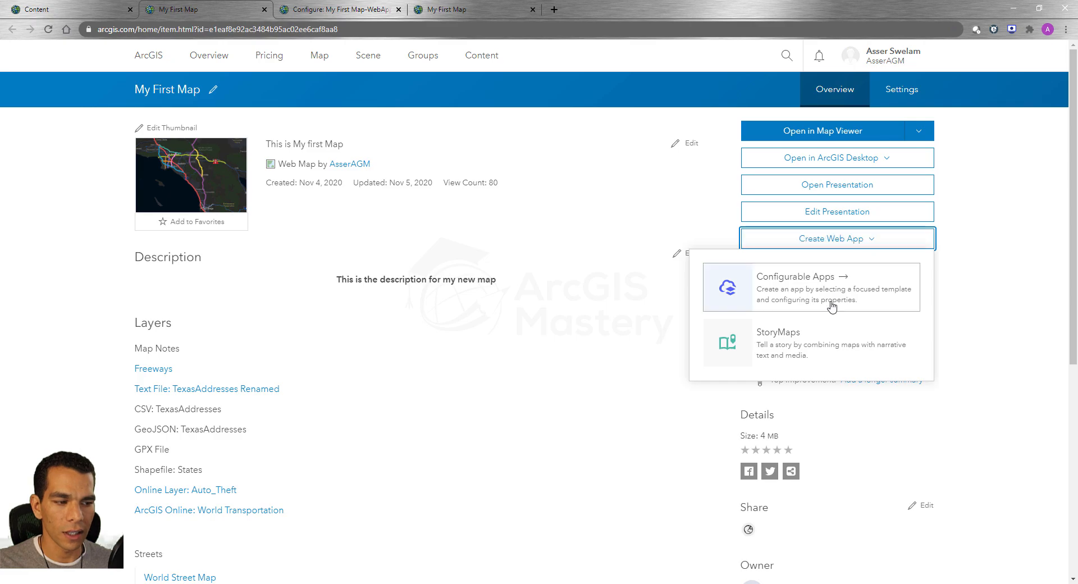
click(792, 344)
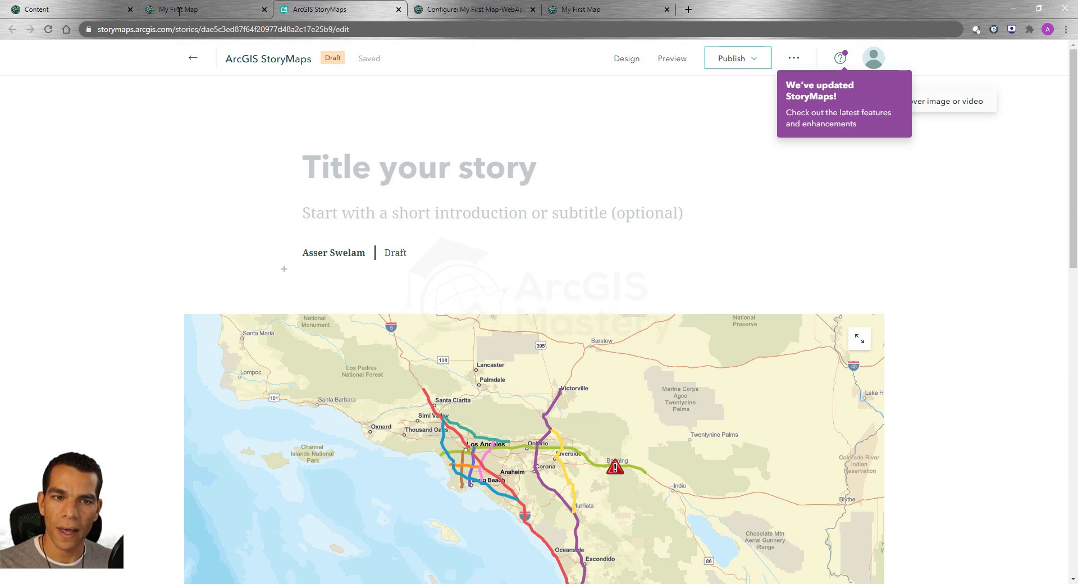
Step: Return to My Content and reload the list to check for the new story map
click(48, 10)
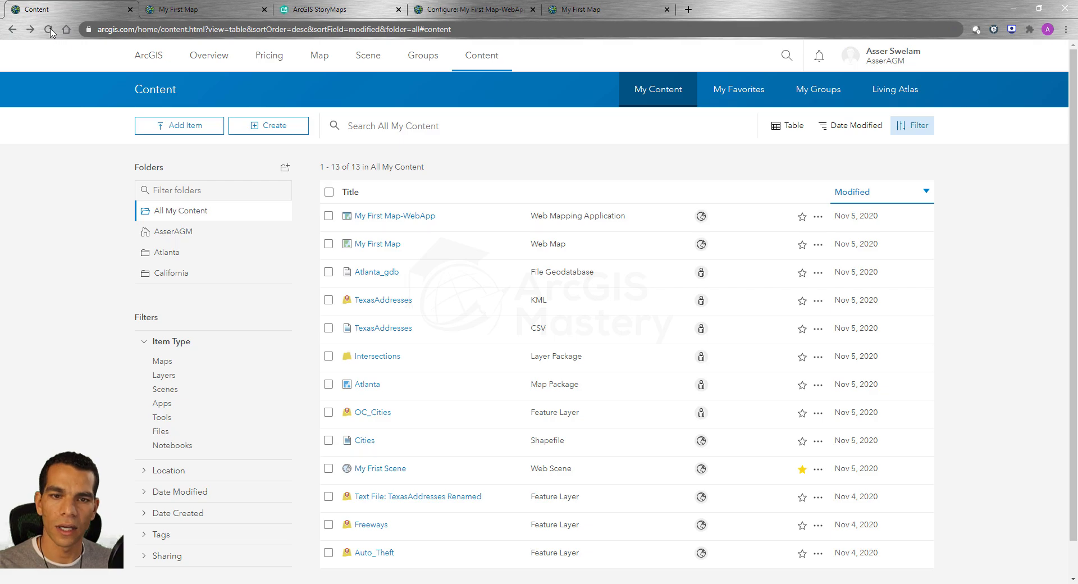
click(48, 29)
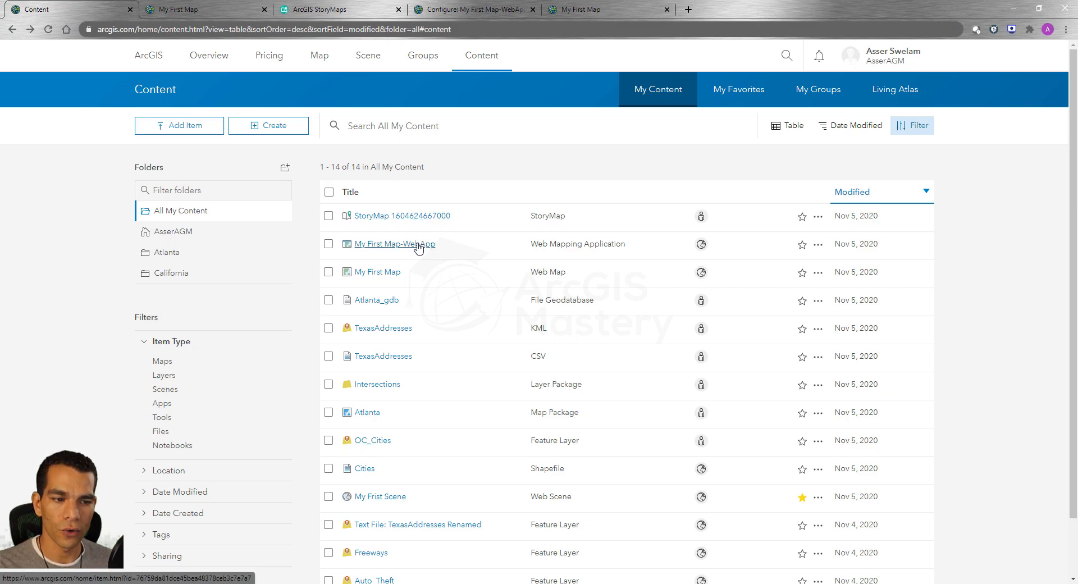
Step: Go back to the My First Map item page and display the Configurable Apps and StoryMaps choices again
click(388, 272)
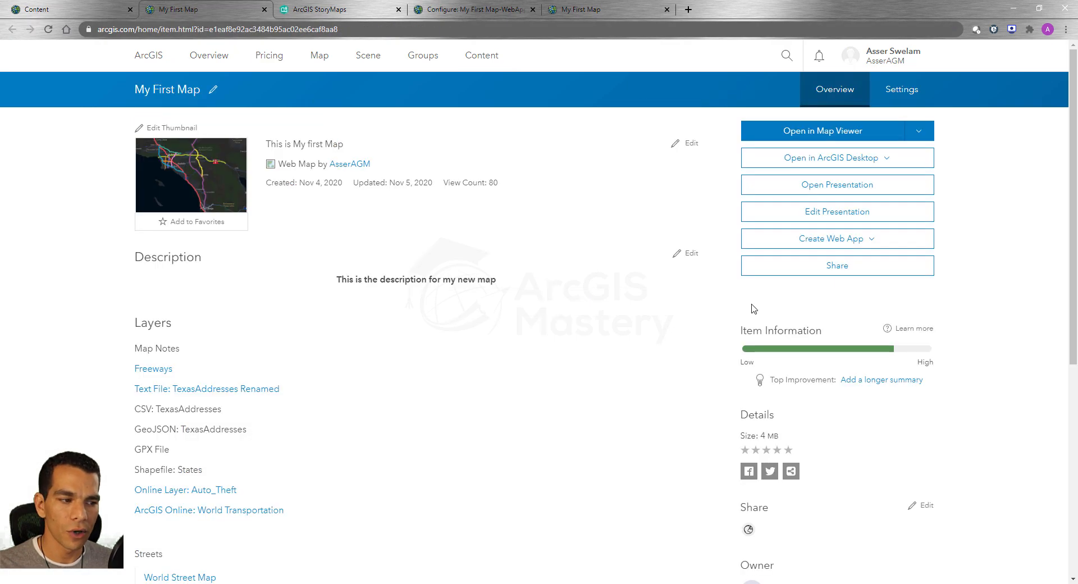
click(874, 244)
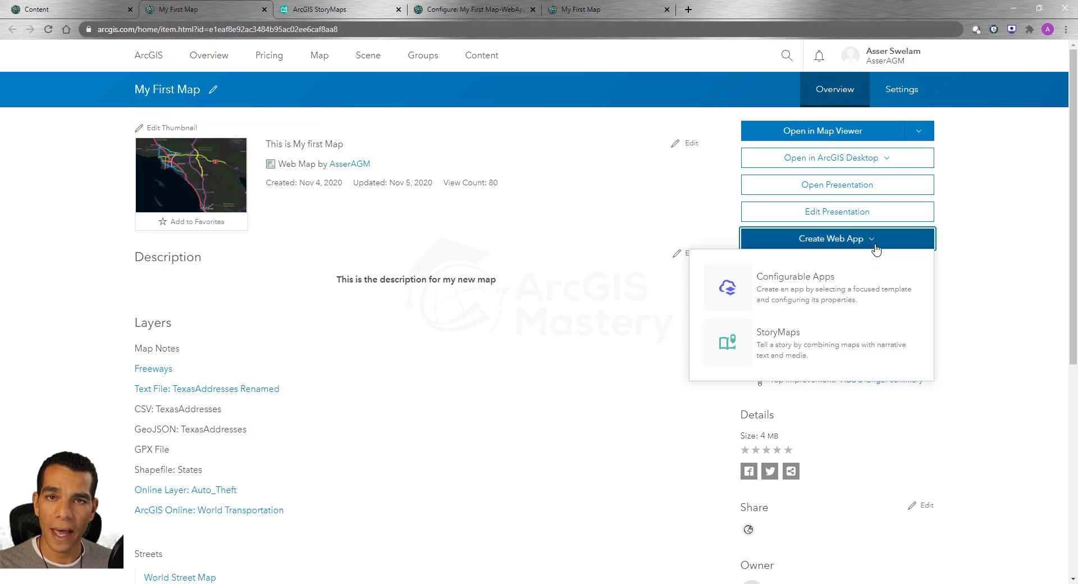